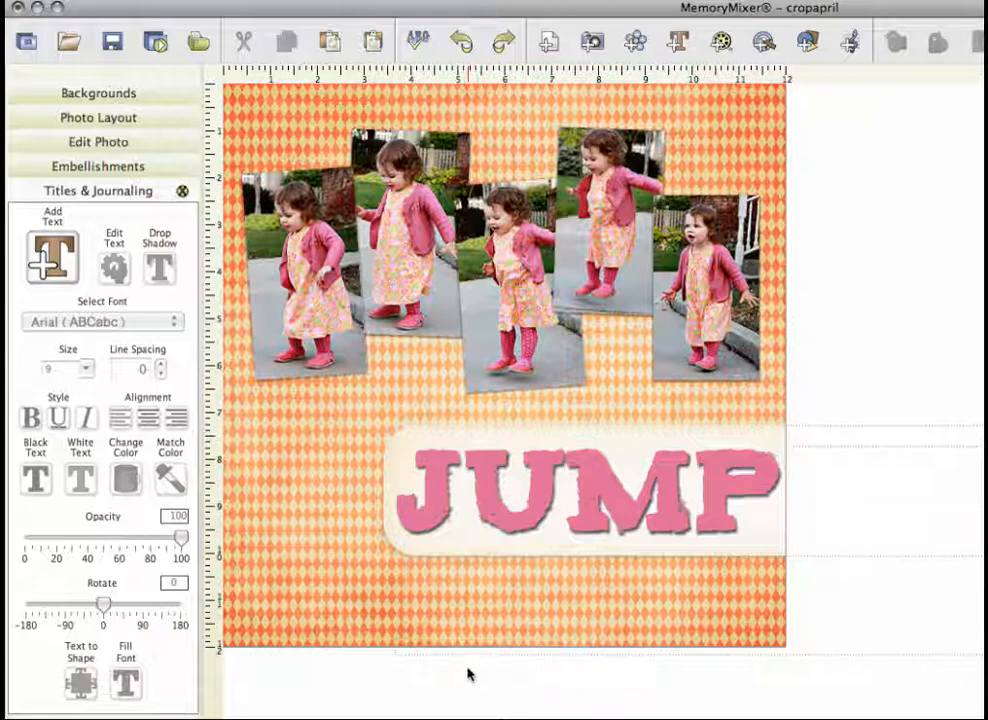
Start an image fill for the JUMP title and set the photo browser to the Macintosh HD drive
click(431, 503)
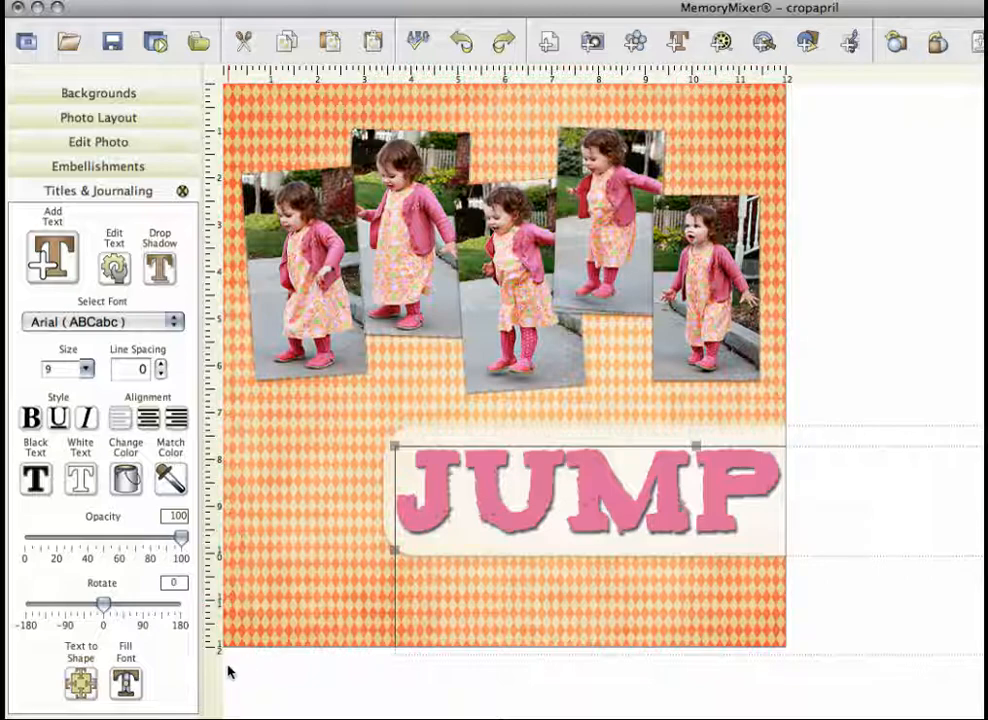
key(super+i)
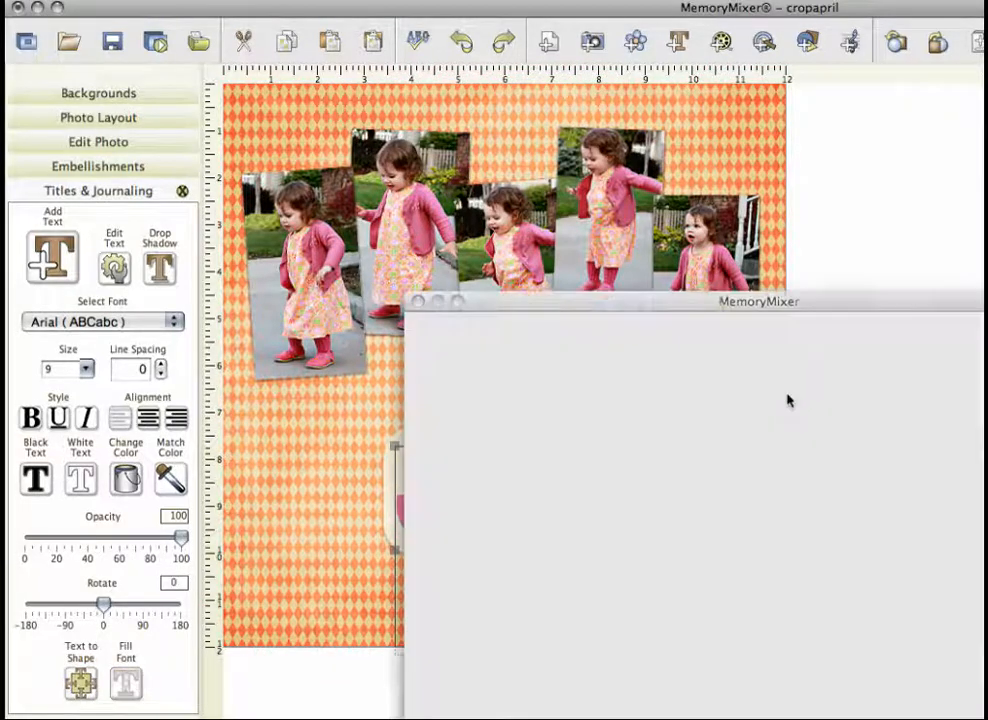
drag(743, 306, 745, 611)
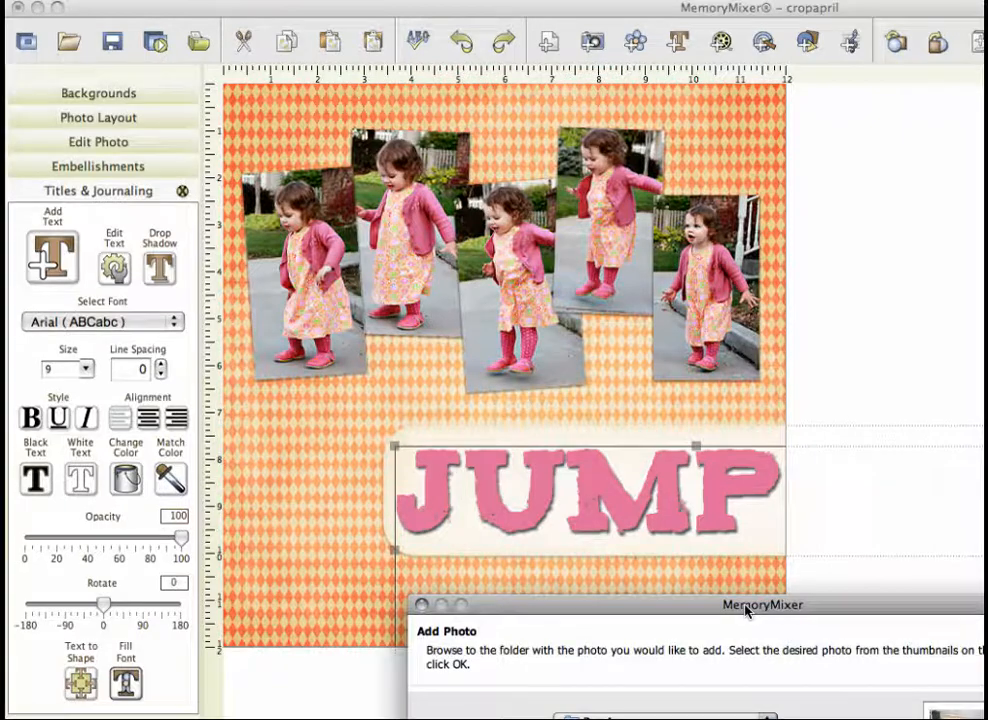
drag(745, 611, 728, 577)
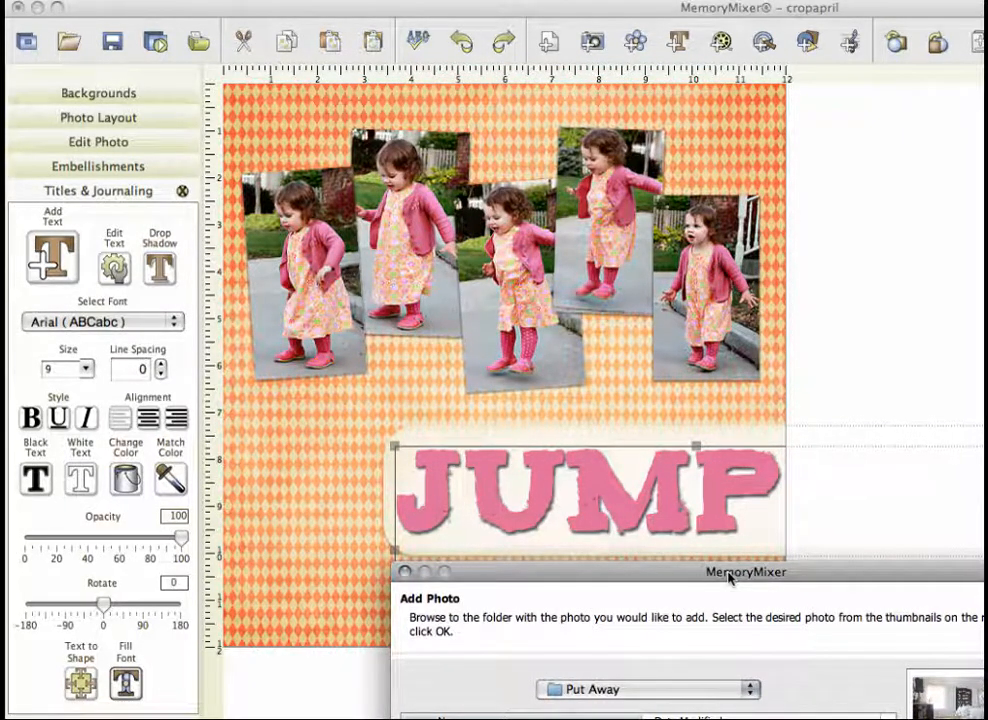
drag(728, 577, 688, 203)
click(588, 318)
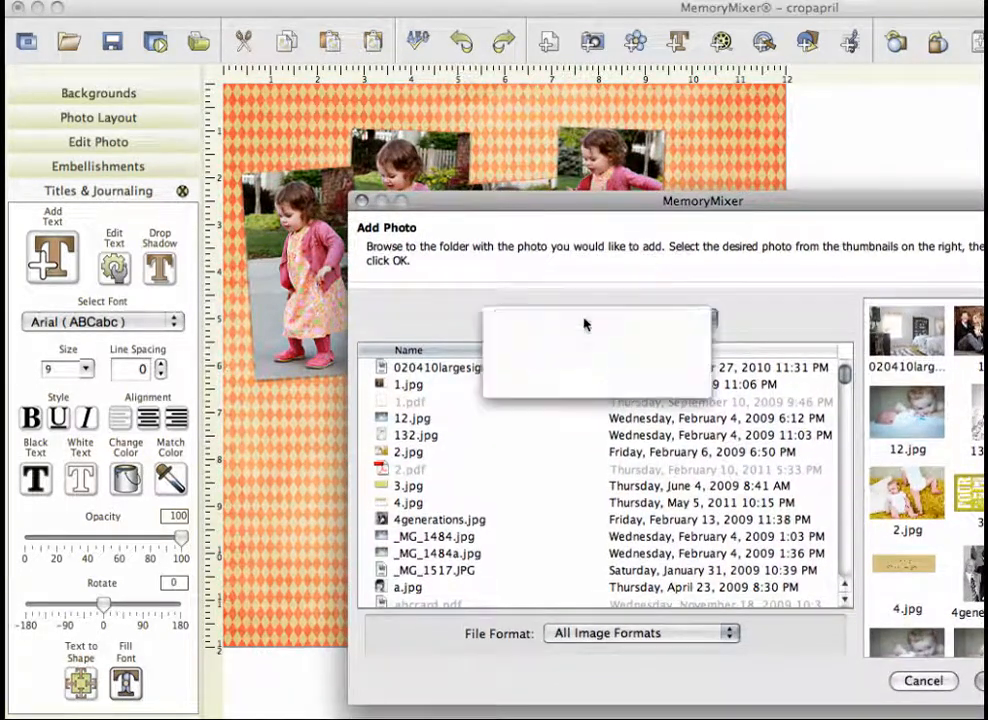
click(577, 388)
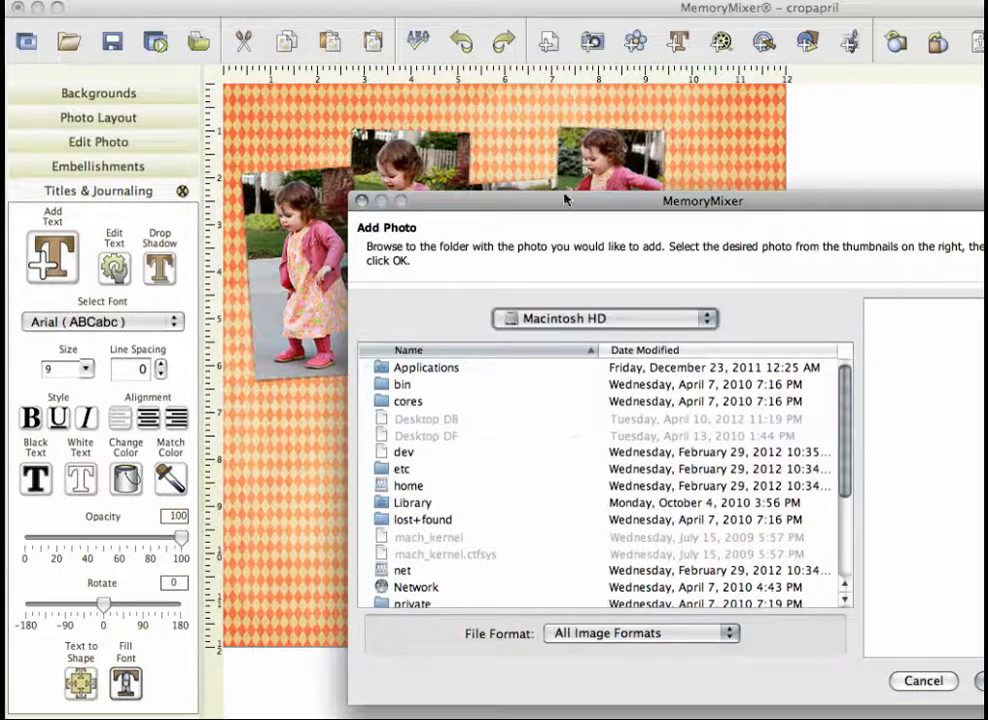
drag(562, 197, 472, 131)
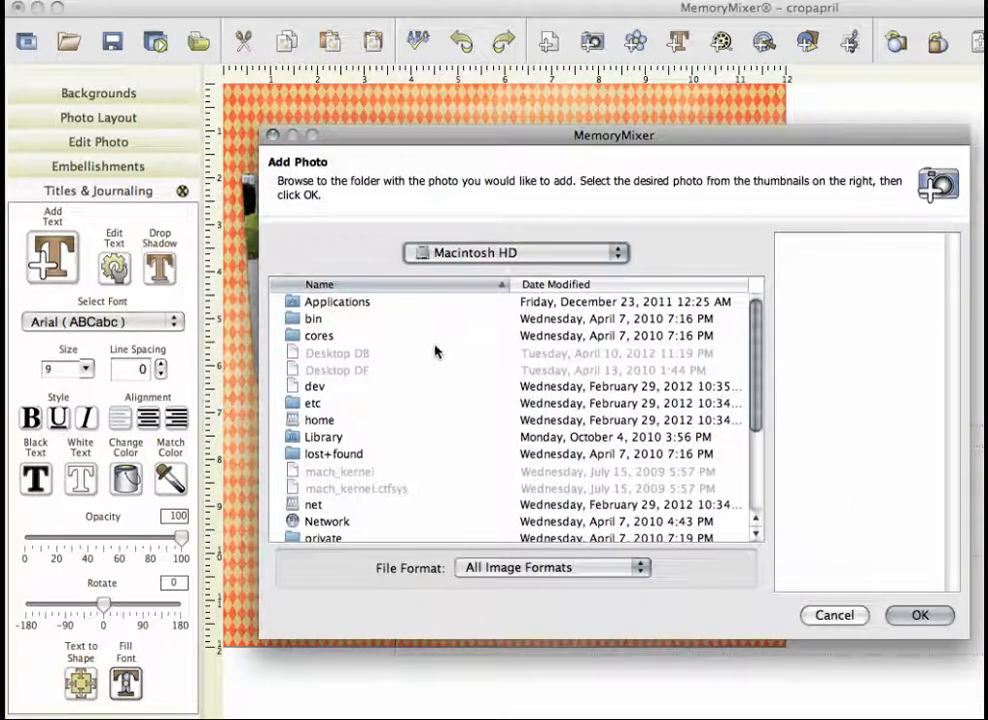
Browse through Applications and MemoryMixer3 to the Components folder
click(339, 303)
double_click(339, 303)
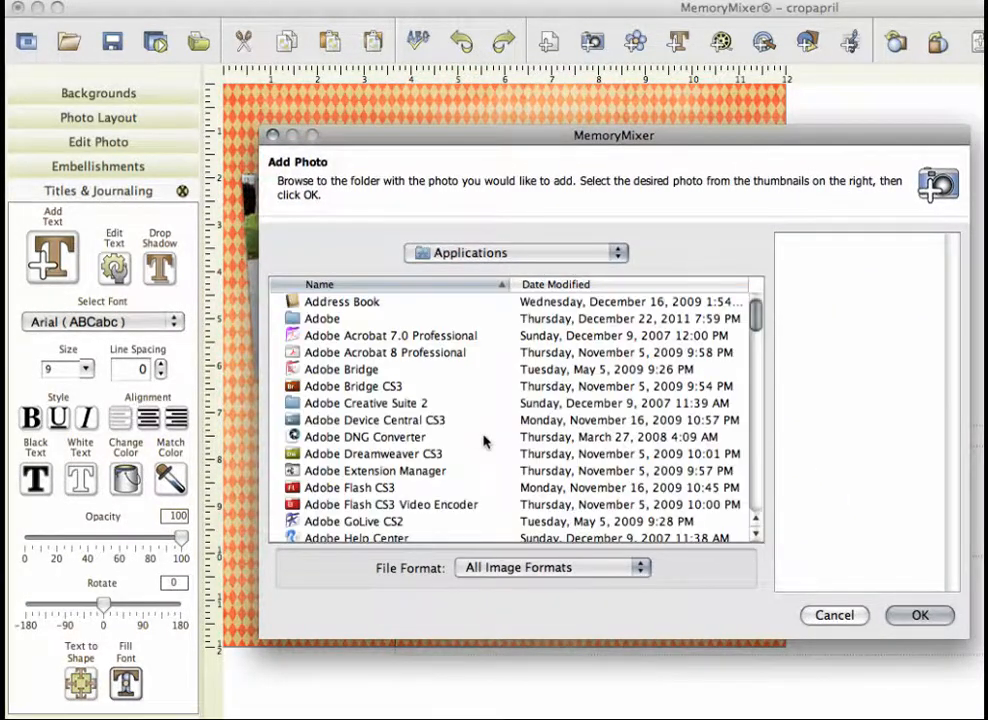
scroll(480, 440, down, 6)
scroll(478, 440, down, 10)
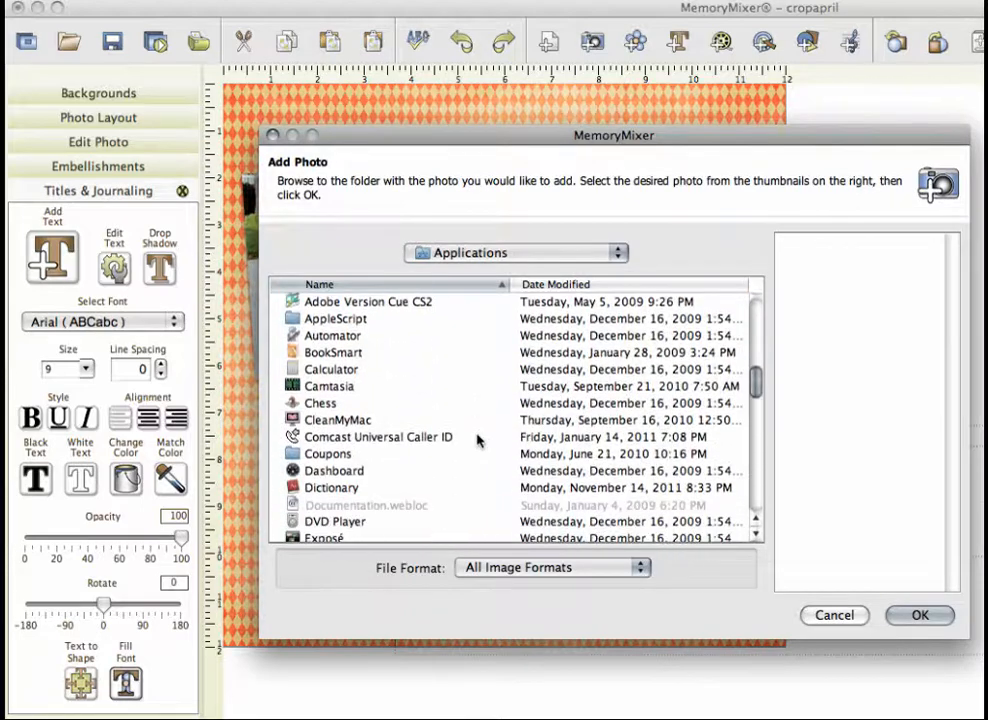
scroll(478, 440, down, 5)
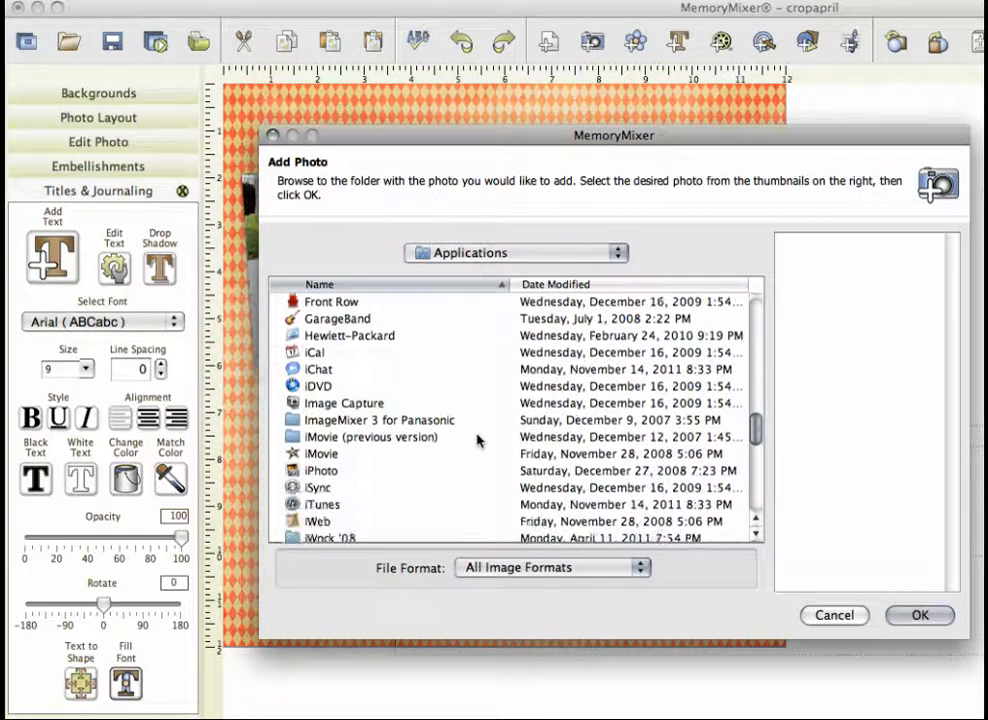
double_click(358, 455)
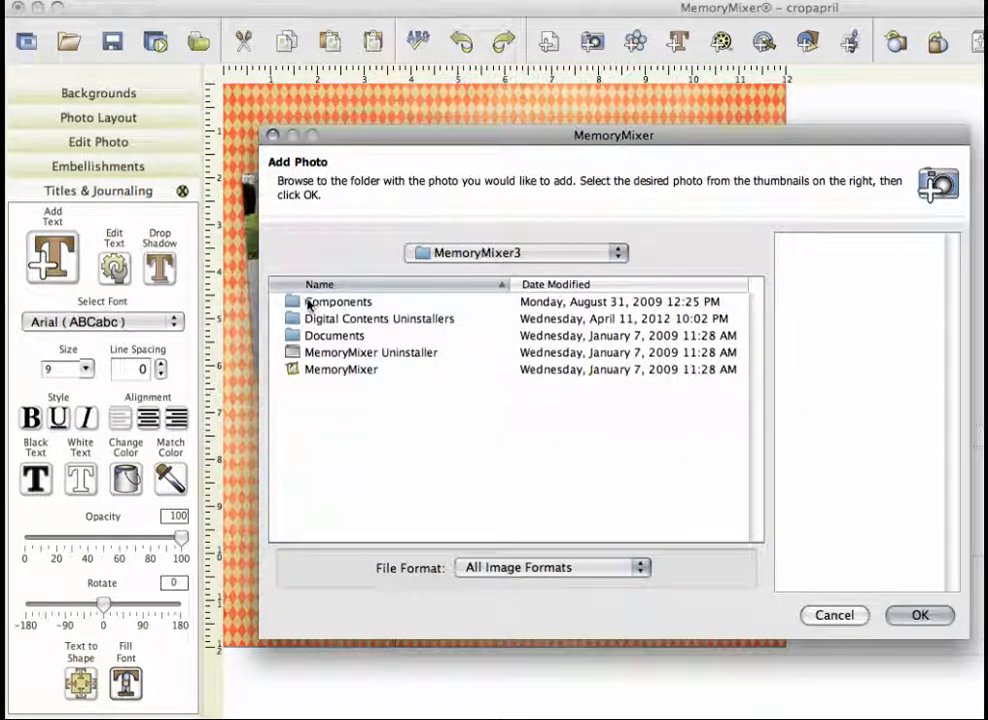
double_click(364, 302)
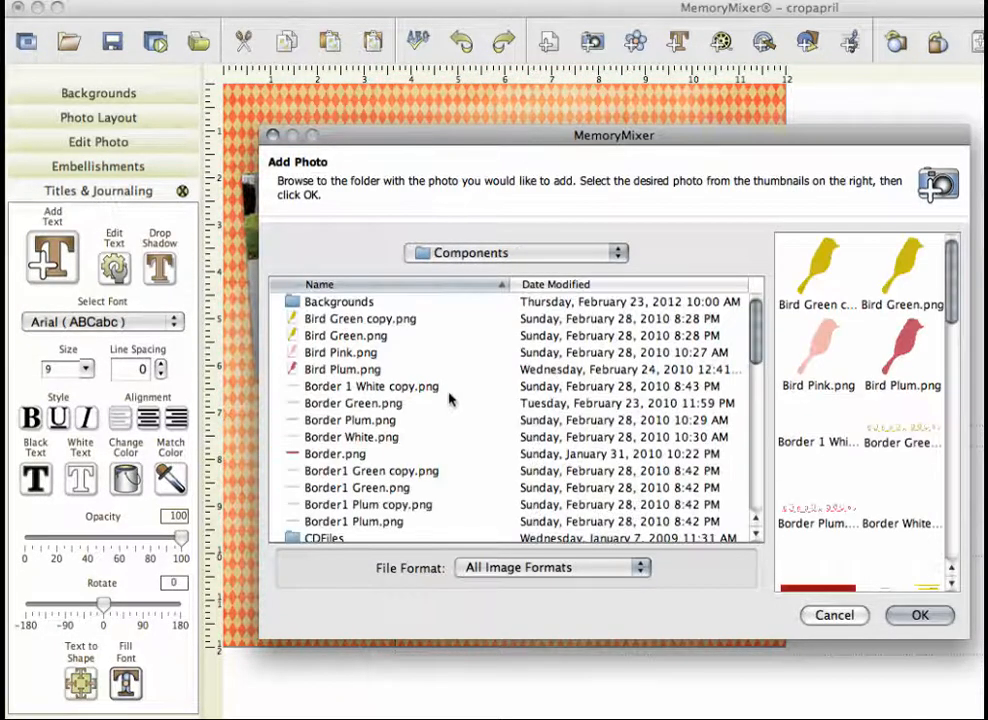
Fill the JUMP title with Pink Dot Paper from Backgrounds, Paper, Paper Packs, Designers, Designs By Krista, Sophie PP
click(322, 303)
double_click(322, 303)
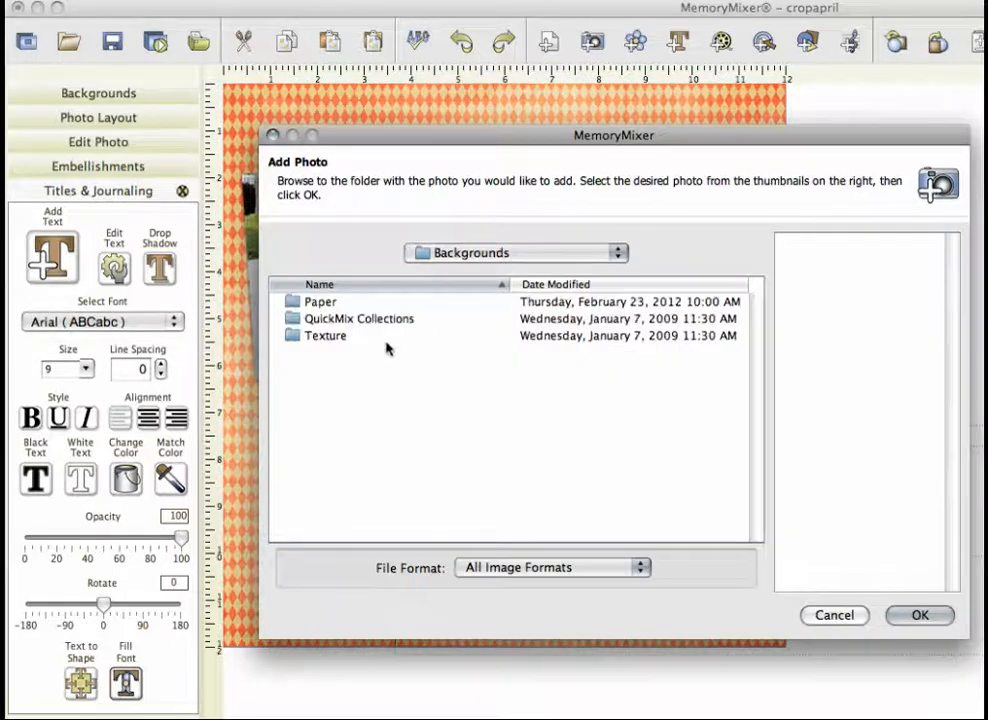
double_click(314, 304)
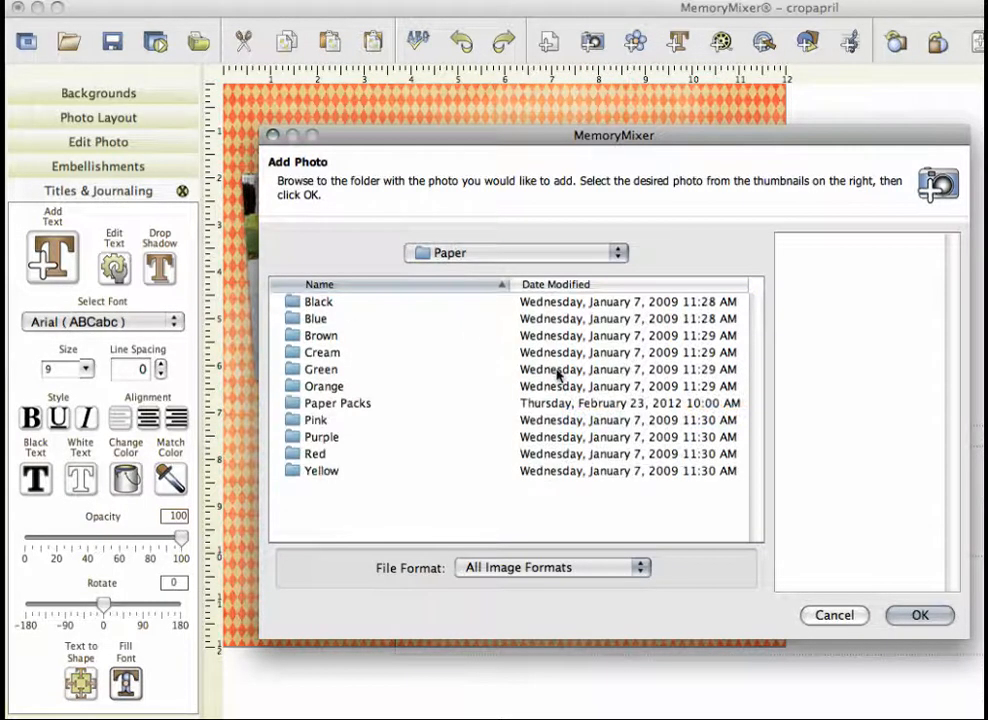
double_click(324, 403)
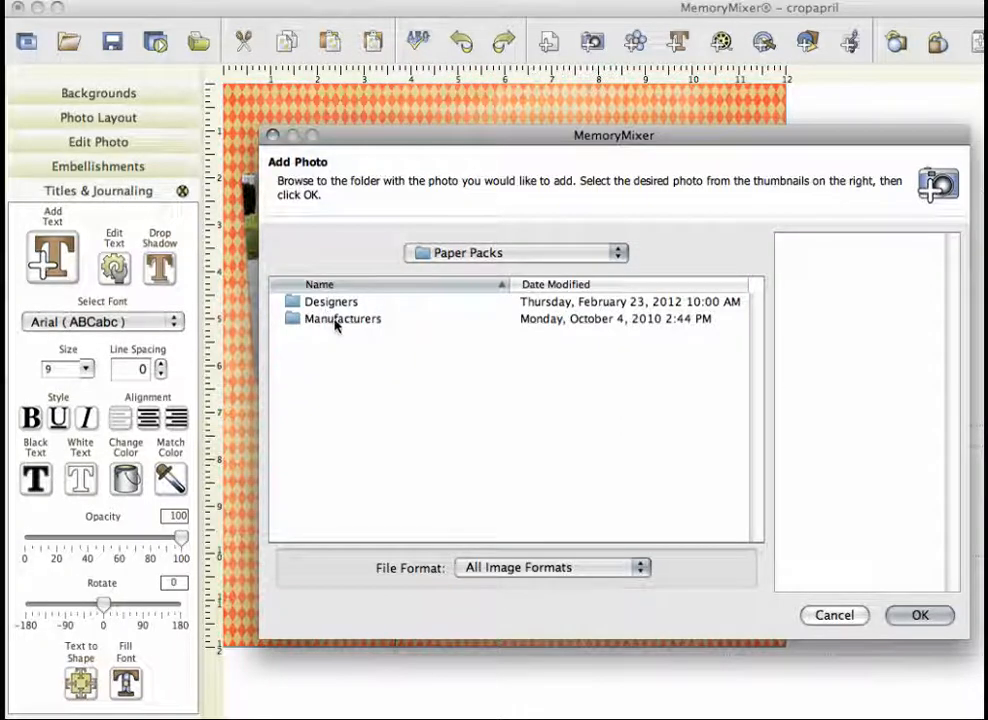
click(334, 304)
double_click(334, 304)
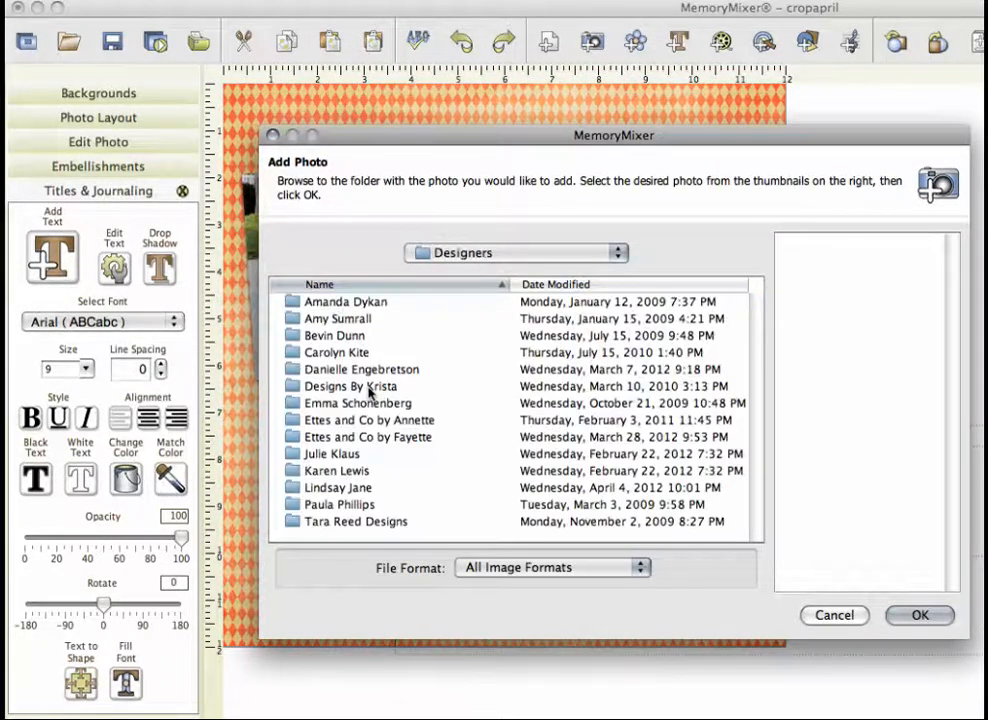
double_click(368, 388)
double_click(328, 317)
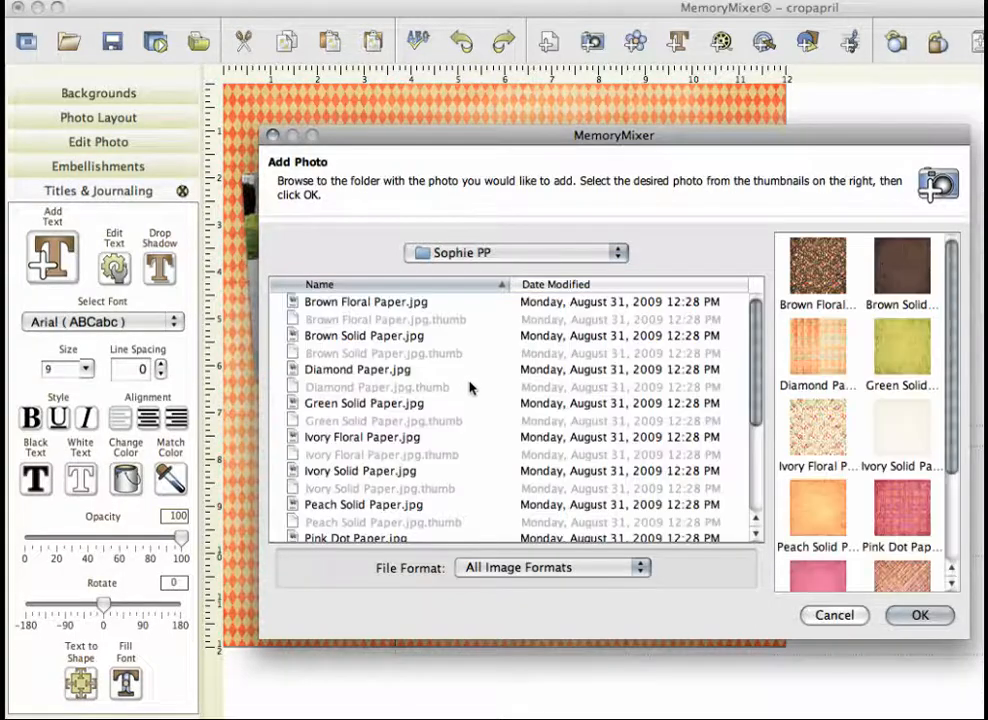
click(900, 510)
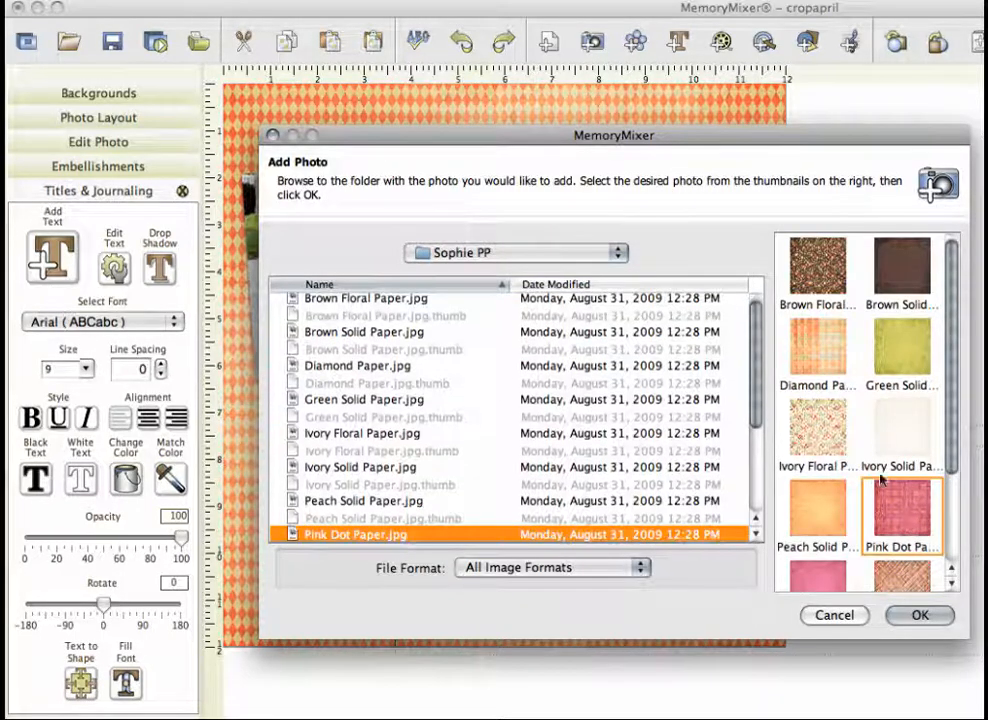
click(934, 613)
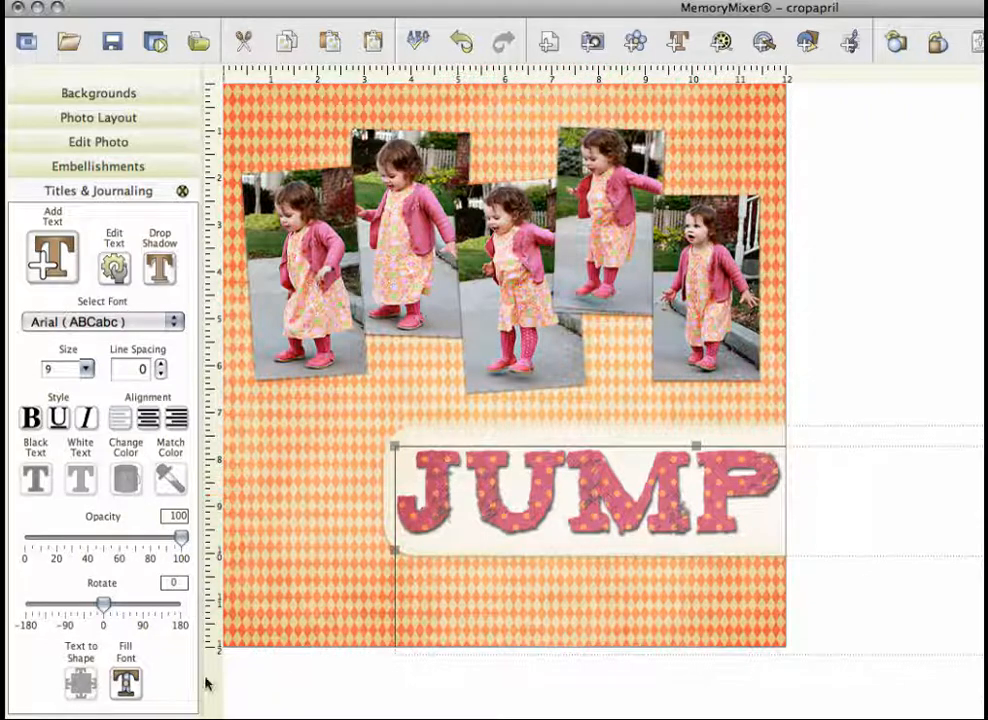
Shrink the dotted paper fill inside the JUMP title, shift it left to cover all the letters, and apply it
click(126, 683)
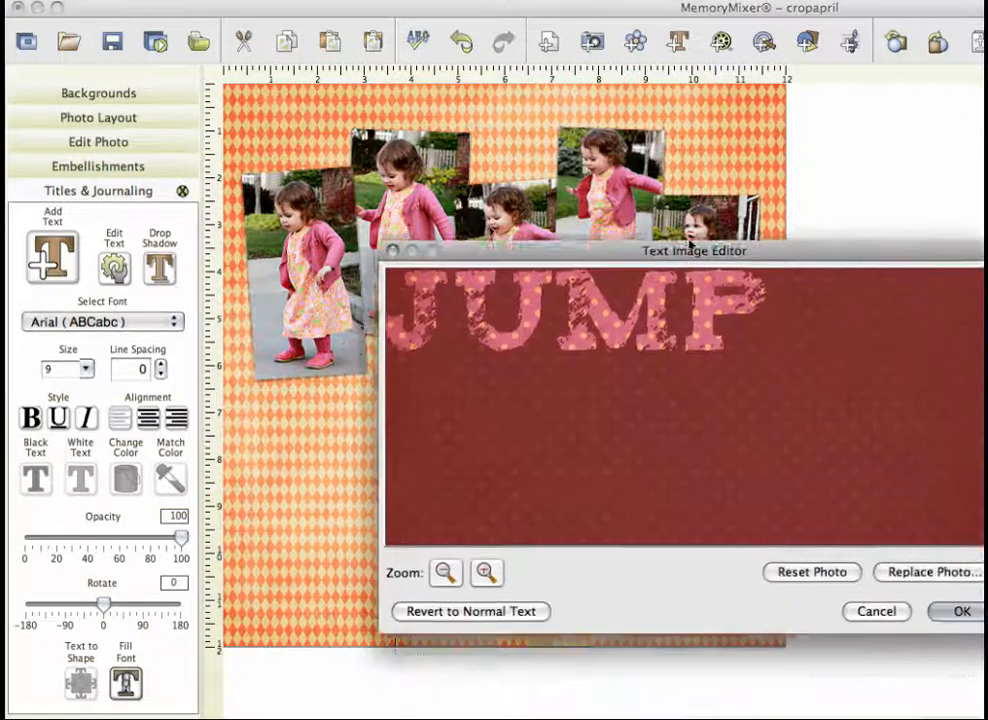
click(427, 552)
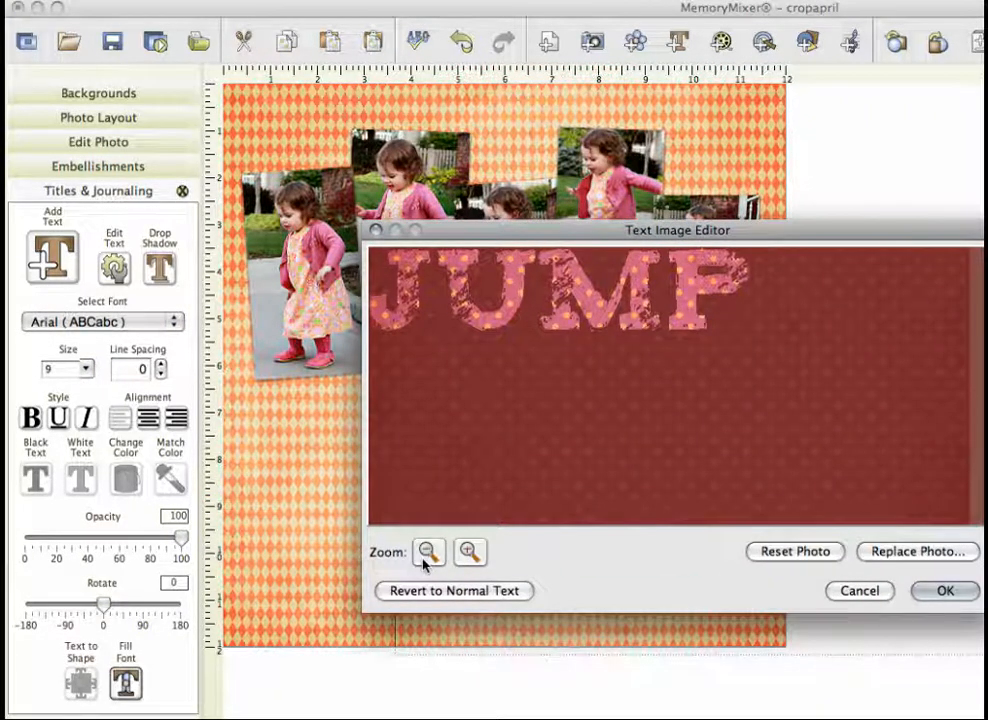
click(427, 552)
click(427, 552)
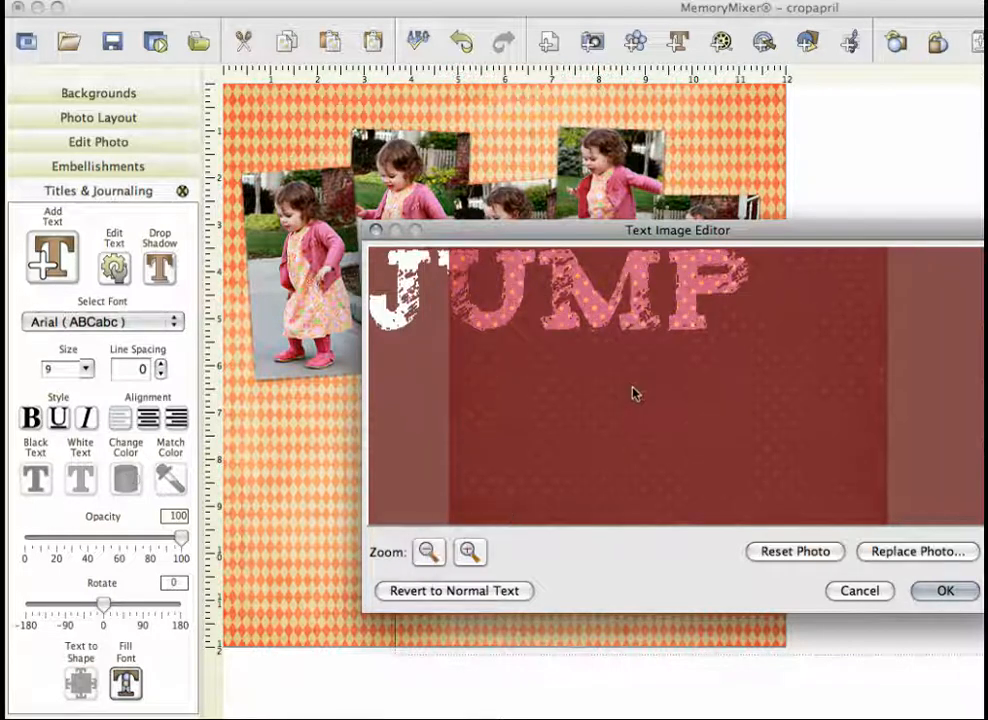
drag(633, 393, 507, 391)
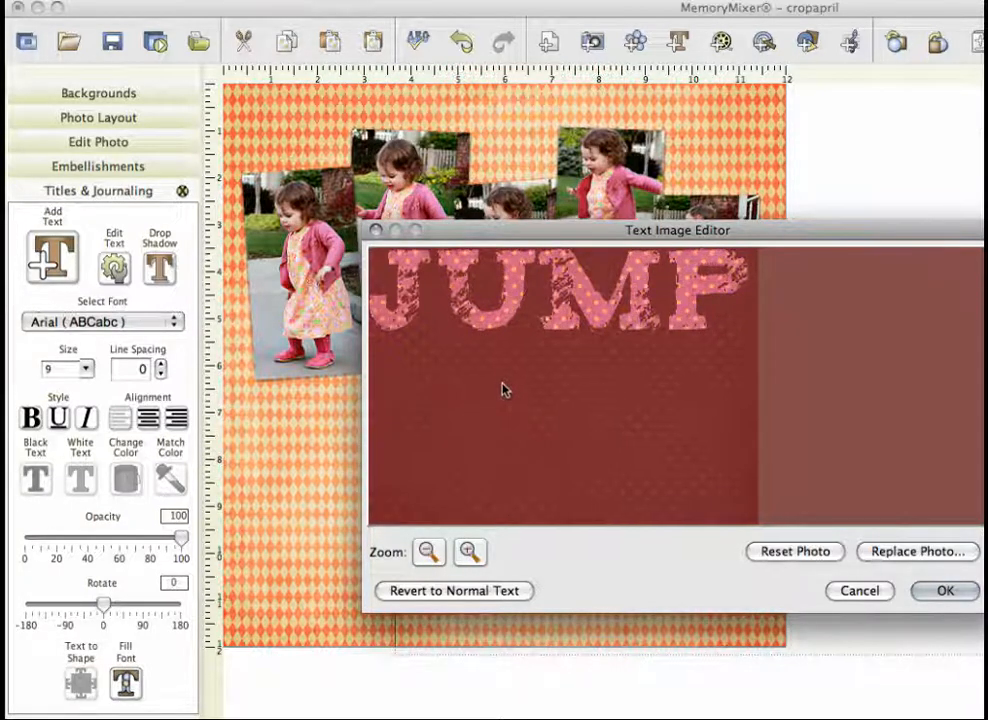
click(428, 552)
click(467, 553)
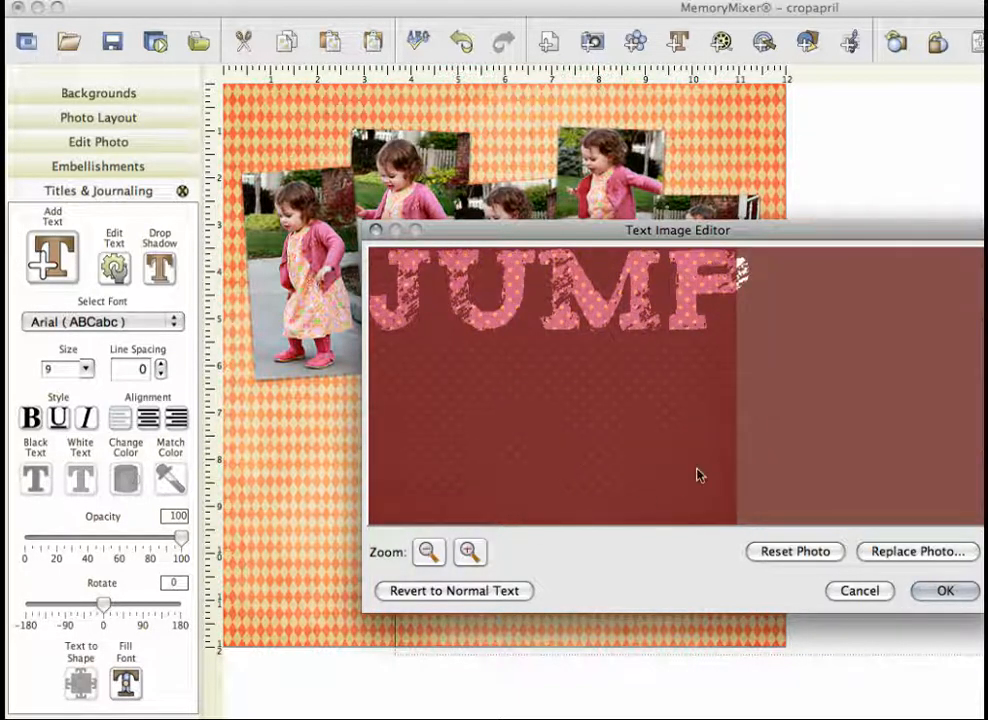
click(944, 590)
click(862, 388)
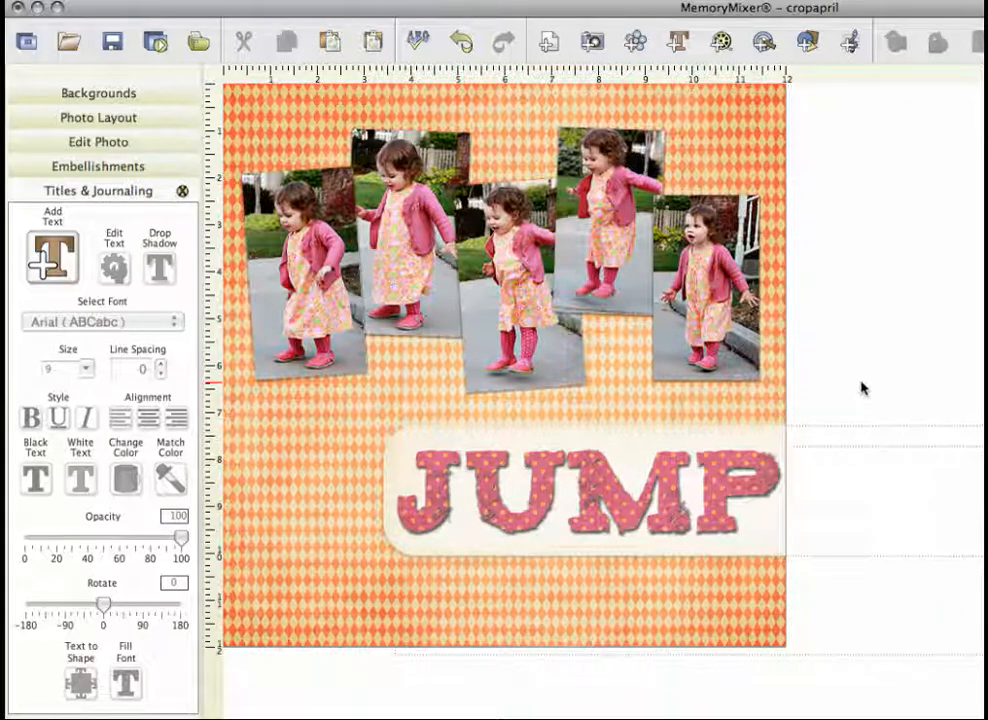
Start replacing the JUMP title's fill image and set the photo browser to the Applications folder
click(514, 527)
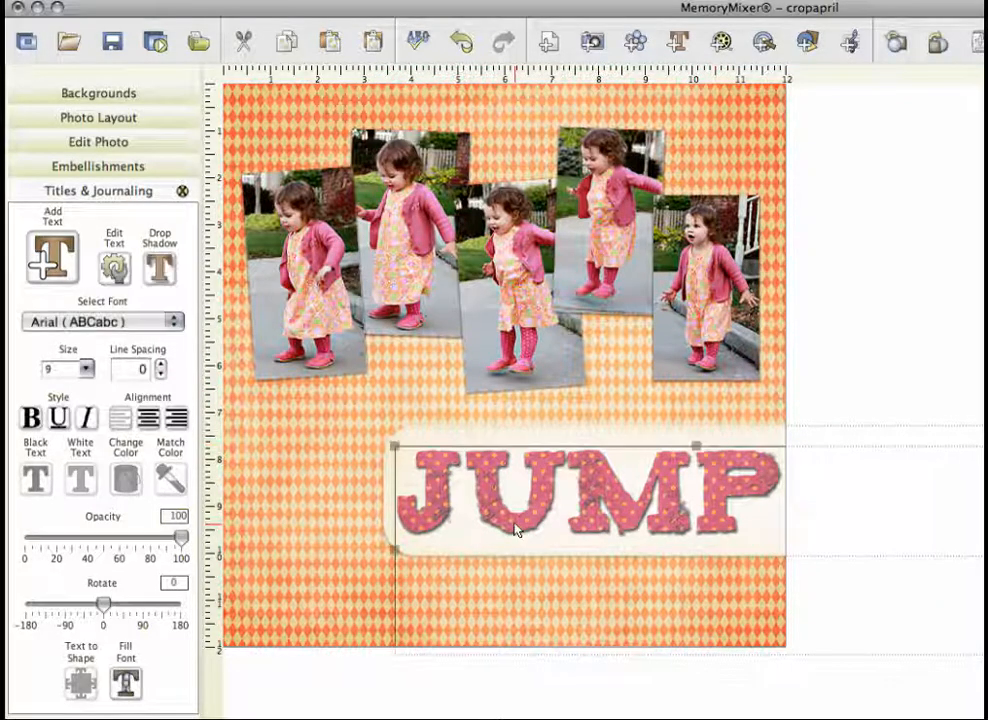
click(127, 694)
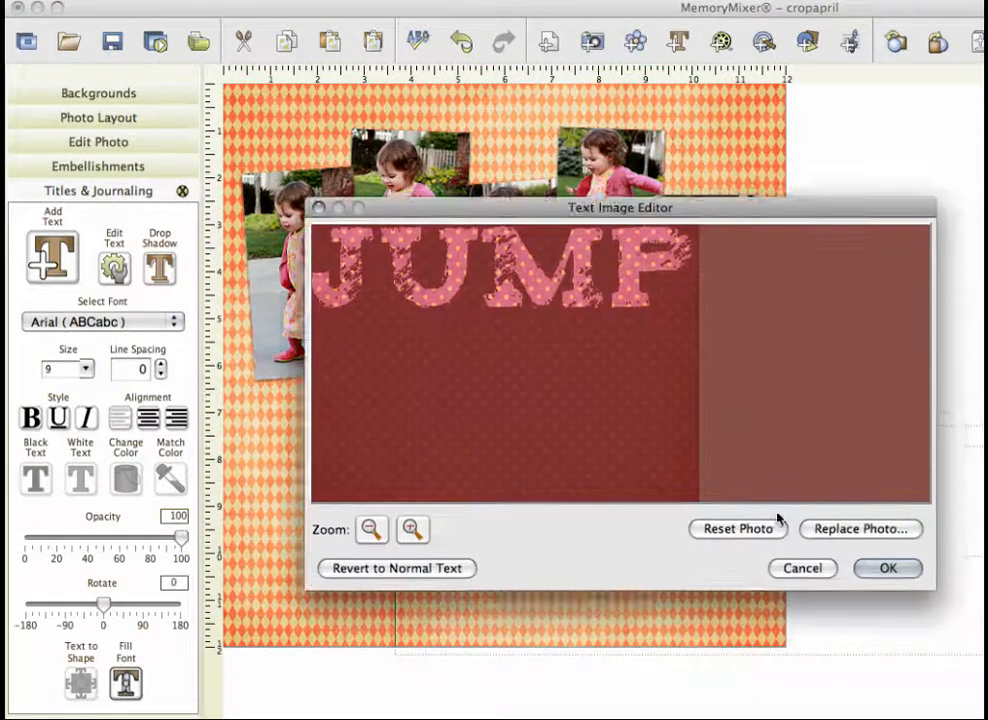
click(860, 528)
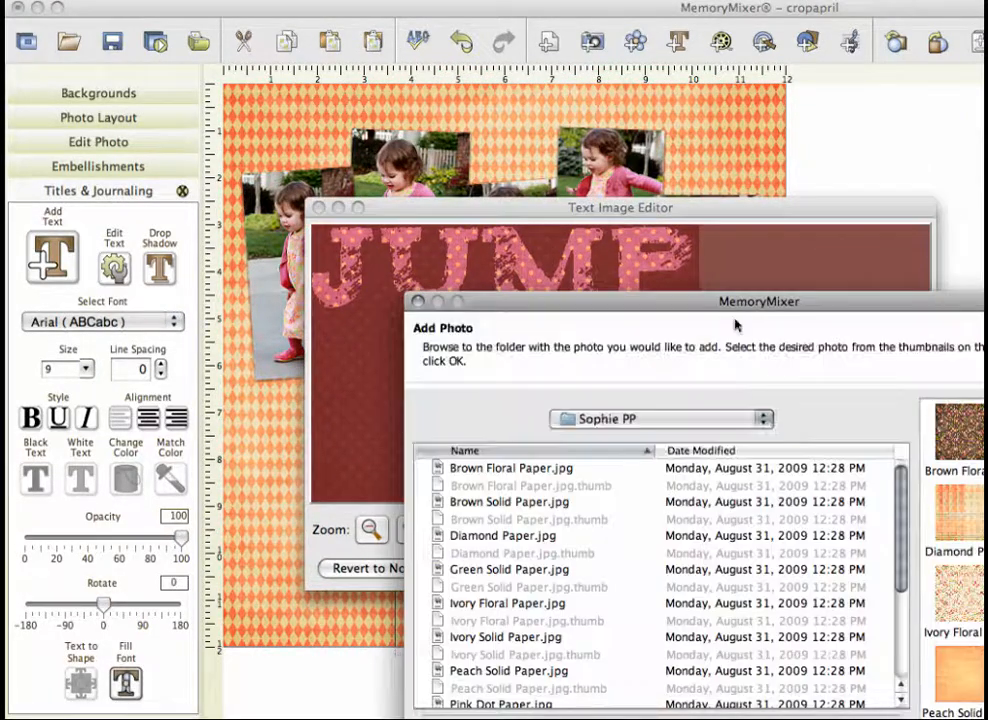
click(667, 428)
scroll(677, 530, down, 2)
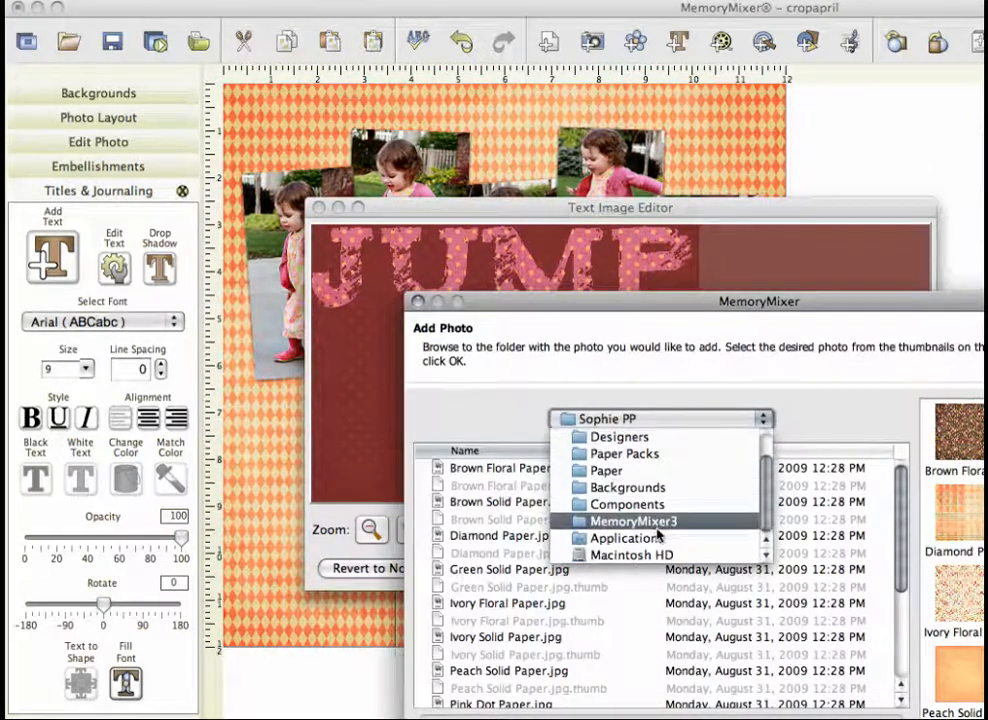
click(660, 539)
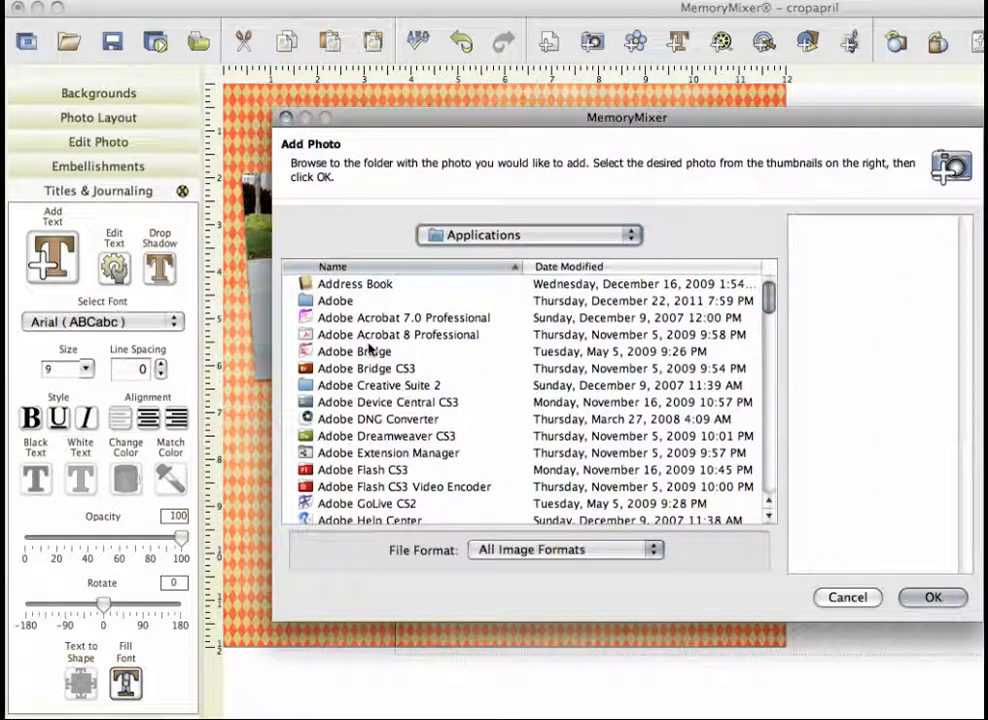
Browse from Applications through MemoryMixer3 to the Components folder for the JUMP title's replacement fill image
scroll(372, 349, down, 3)
scroll(372, 349, down, 6)
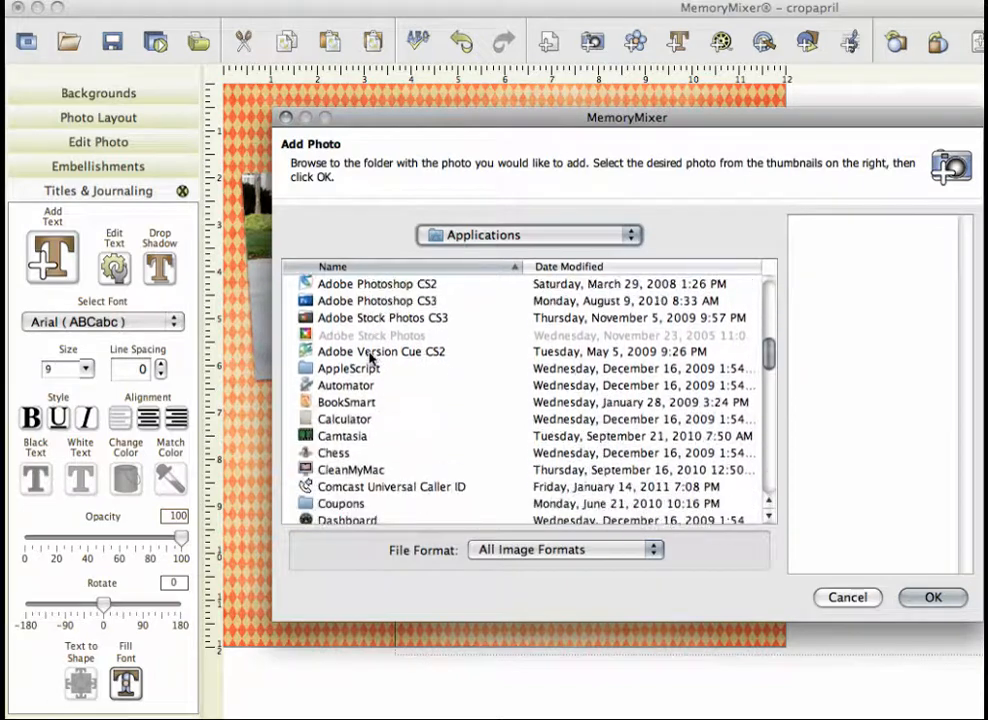
scroll(372, 356, down, 10)
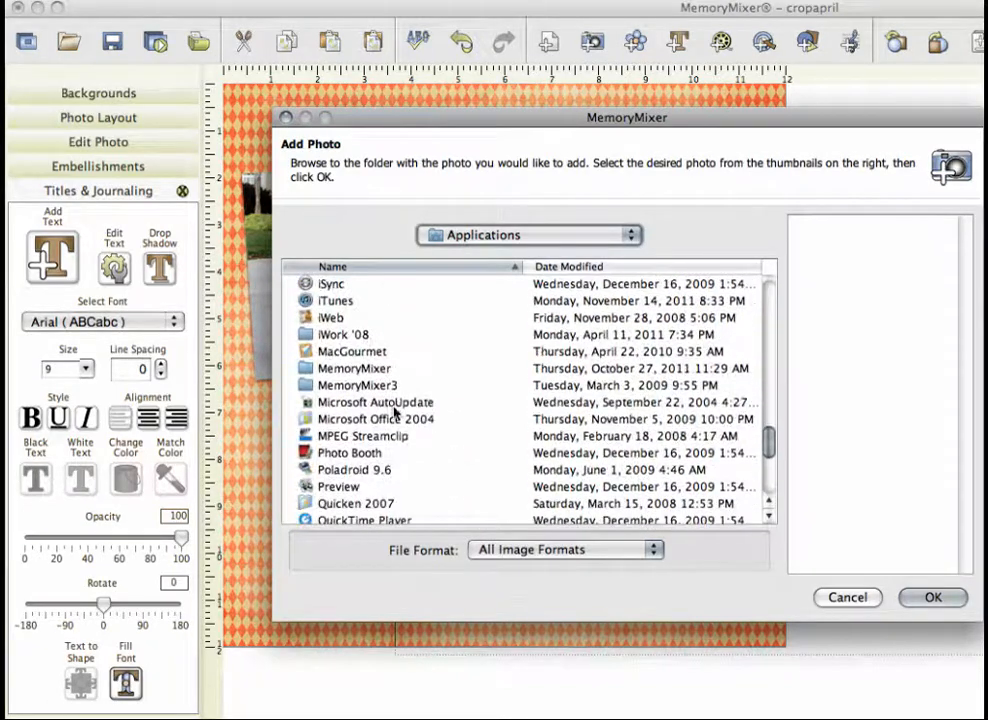
click(390, 387)
double_click(390, 387)
double_click(373, 285)
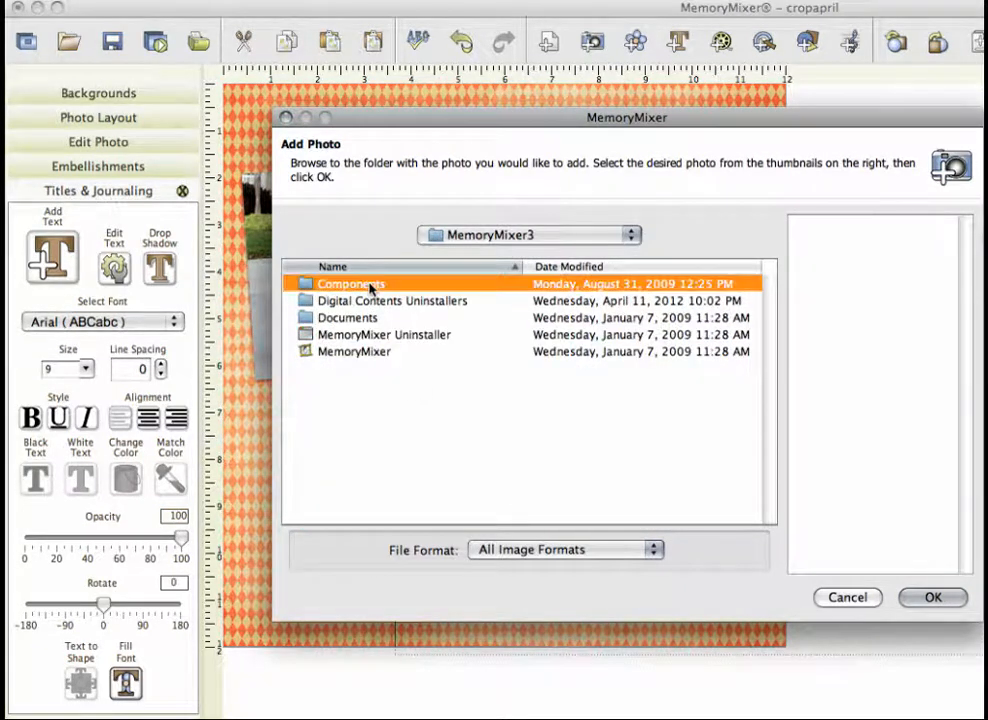
drag(406, 134, 399, 101)
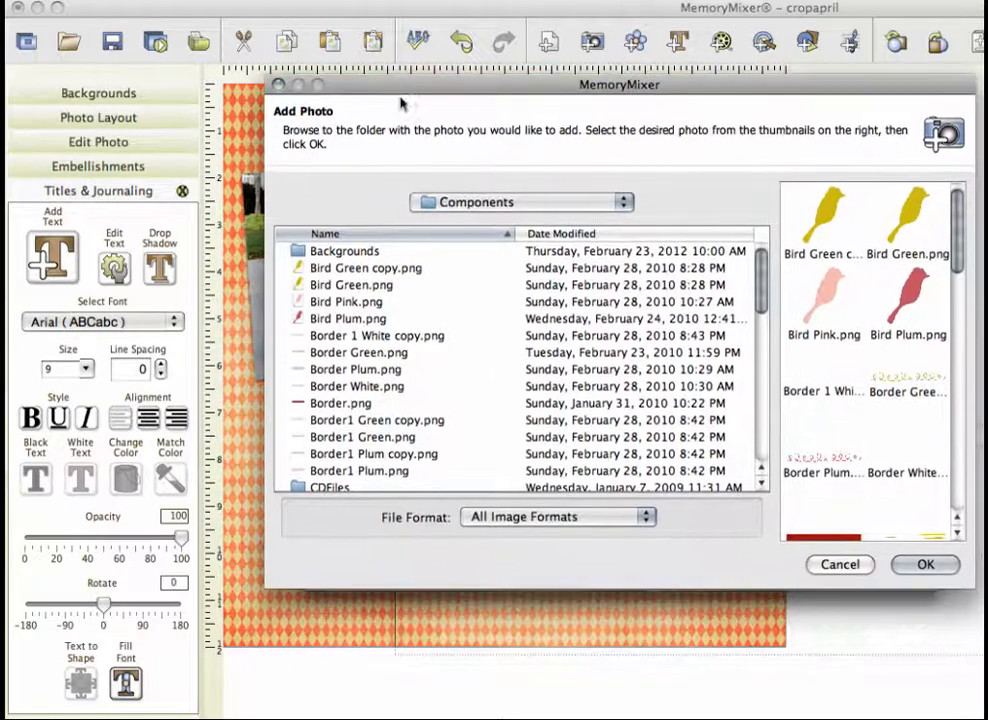
Browse through Backgrounds, Paper, Paper Packs, Designers and Designs By Krista to the Sophie PP folder
double_click(320, 250)
double_click(326, 252)
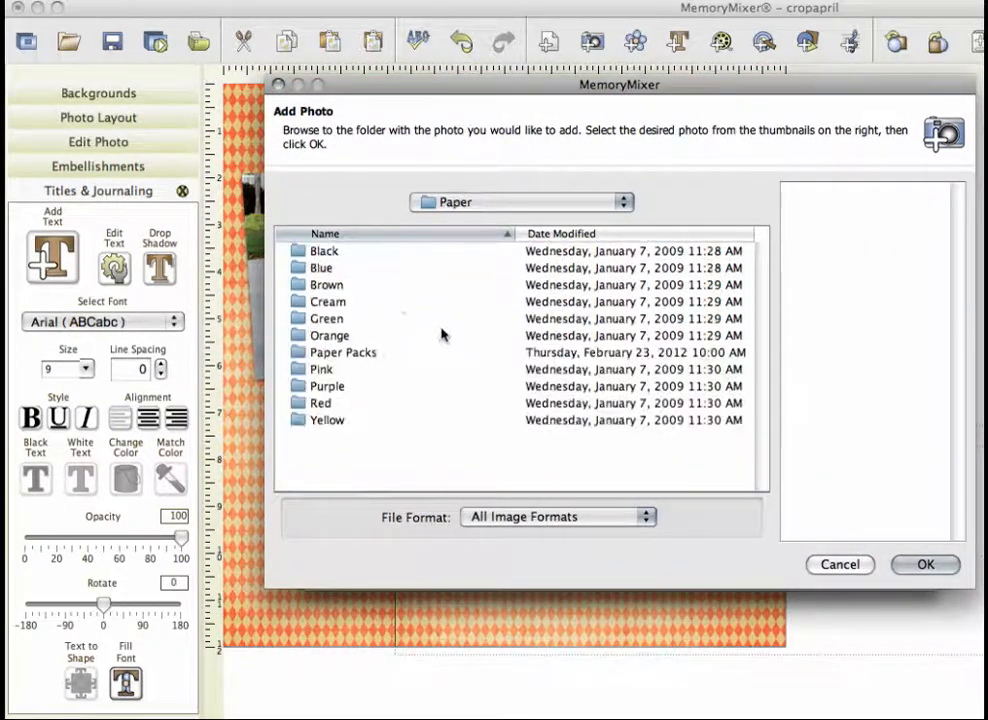
double_click(332, 357)
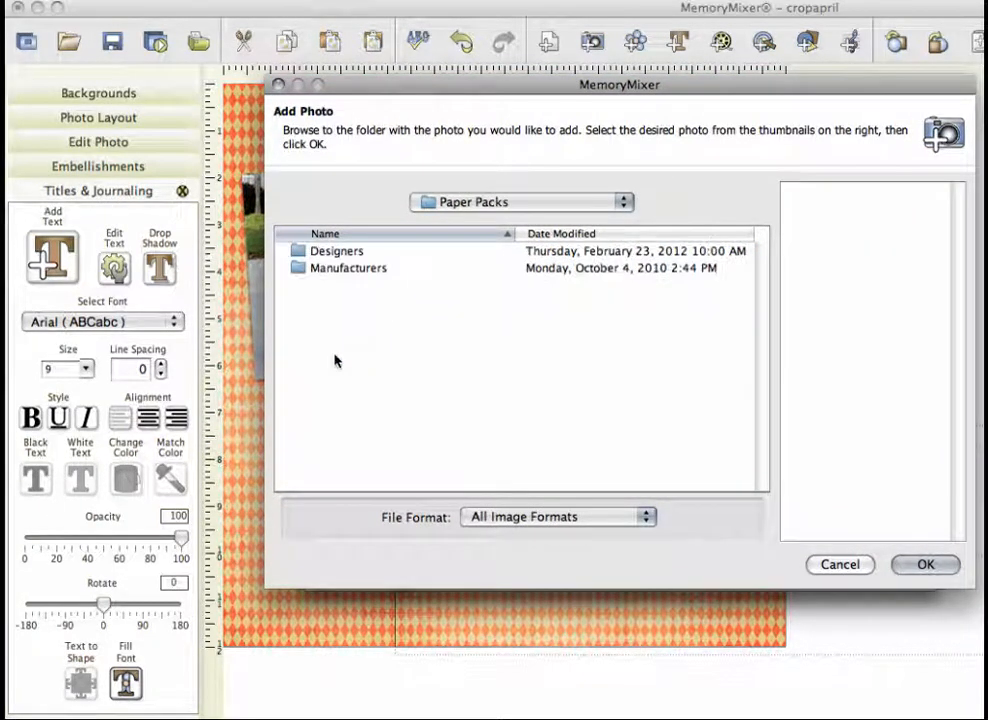
double_click(322, 254)
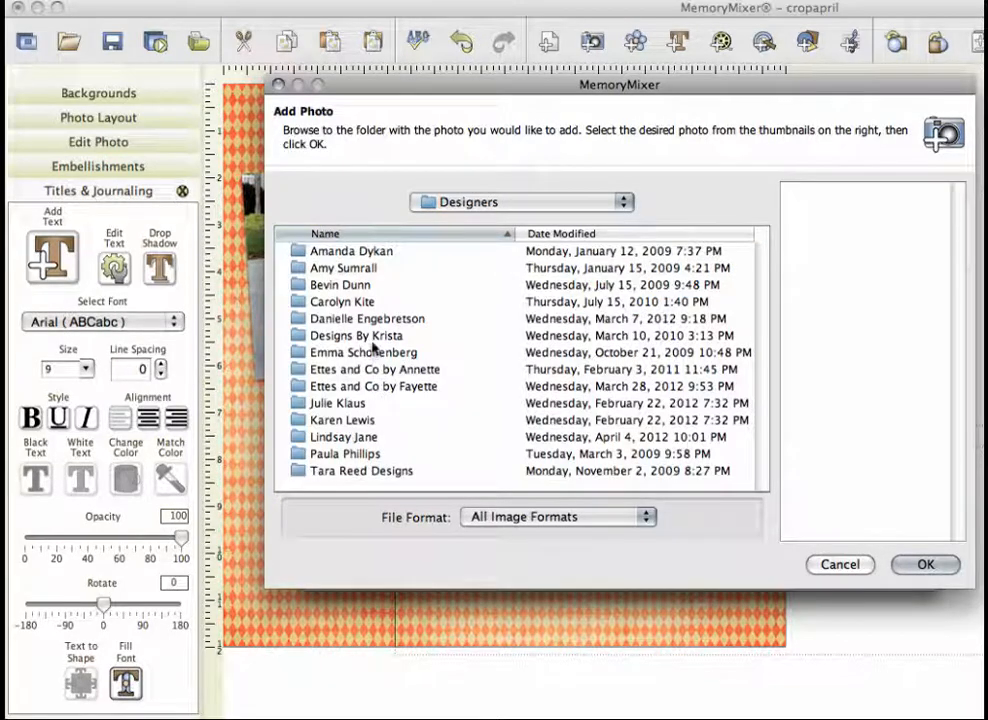
double_click(369, 338)
double_click(333, 270)
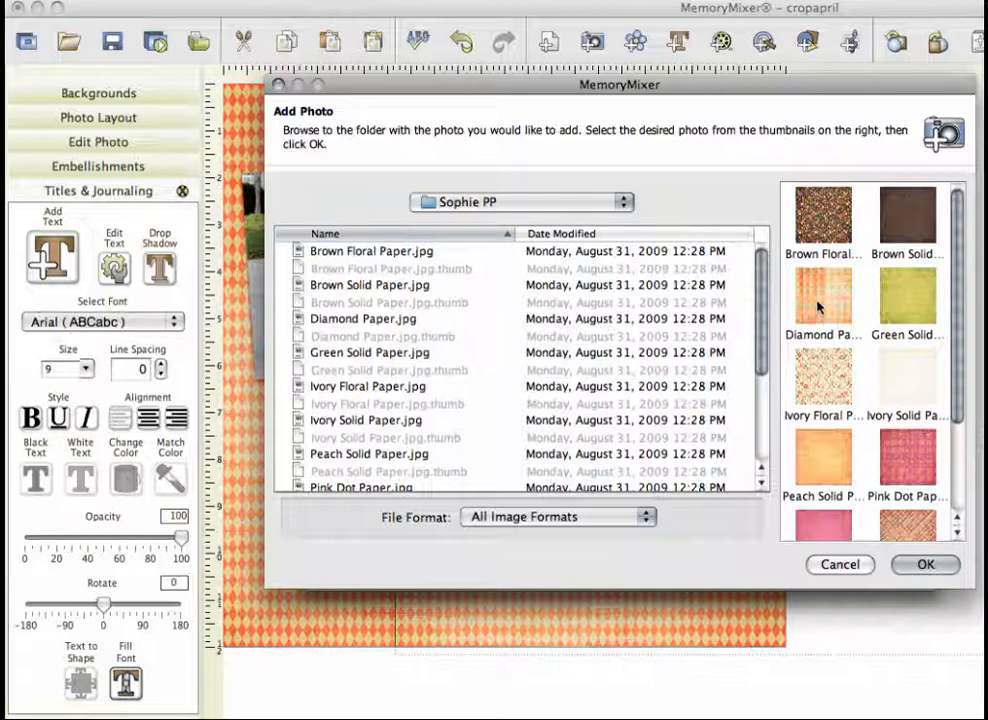
Replace the JUMP title's fill with Stripe Paper from the Sophie PP folder and apply it to the page
scroll(835, 420, down, 3)
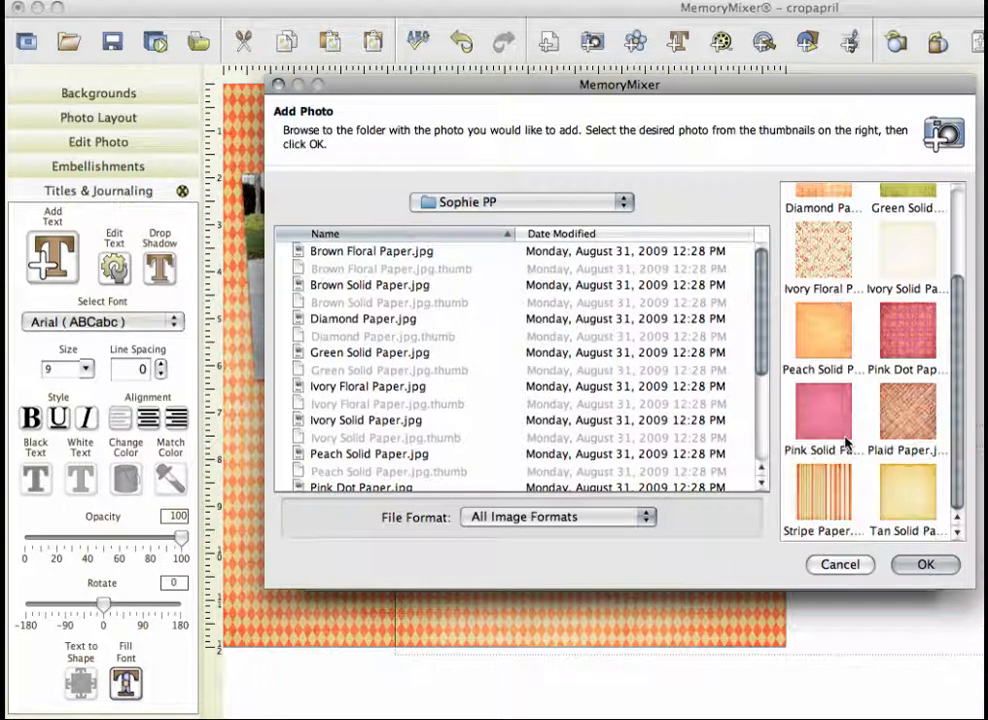
click(840, 490)
click(925, 564)
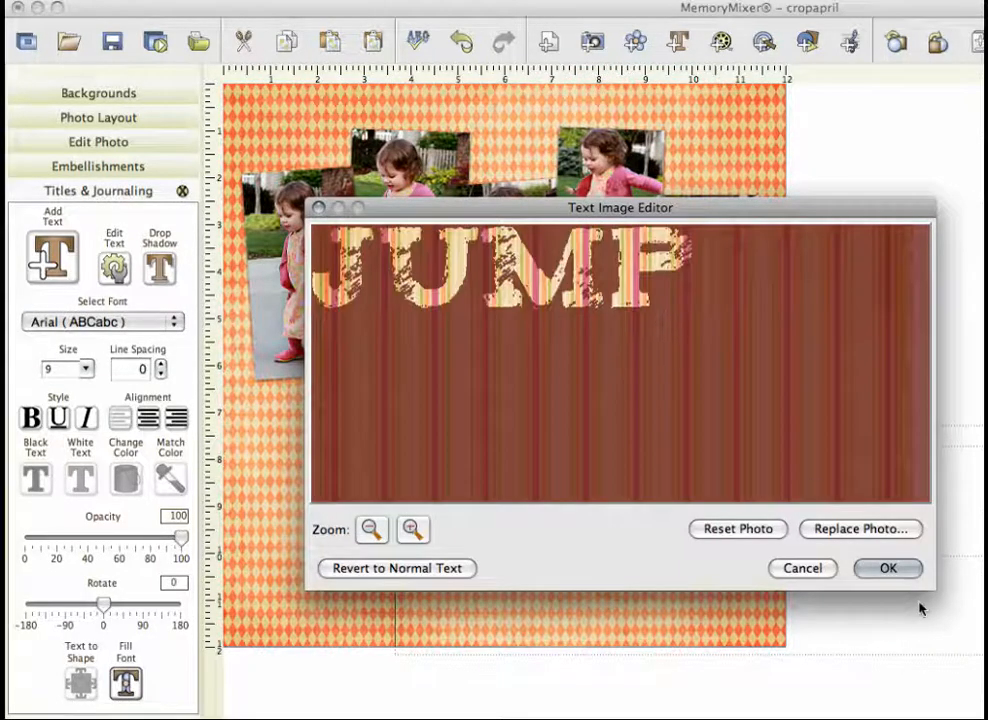
click(886, 567)
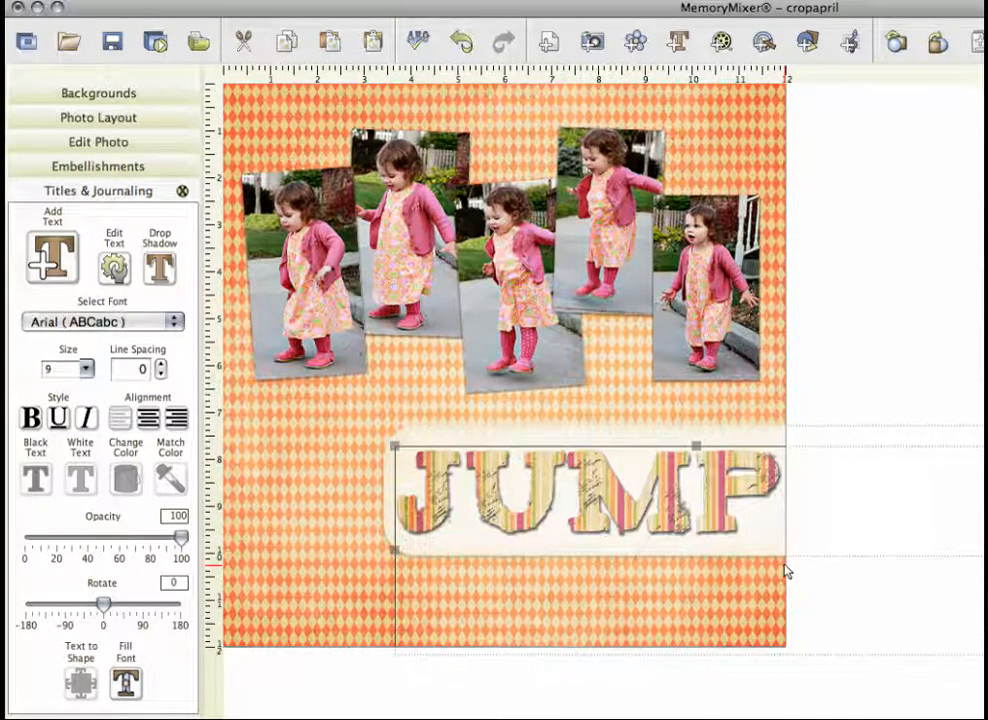
Open the JUMP title in the Text Editor and reposition the dialog so all its options are in view
double_click(676, 539)
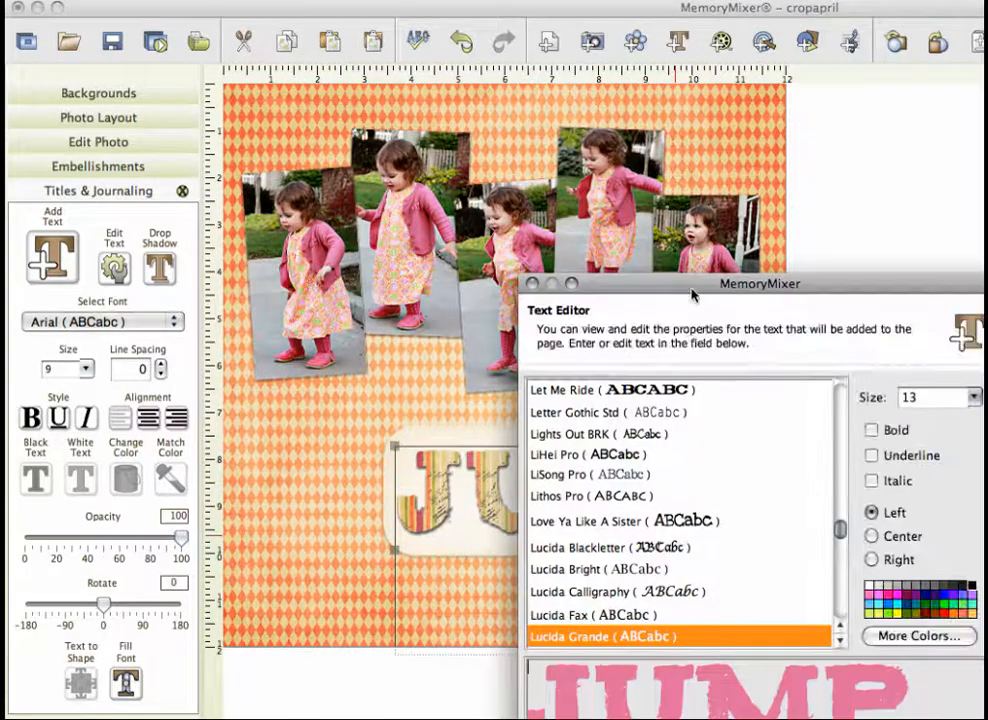
drag(691, 288, 622, 178)
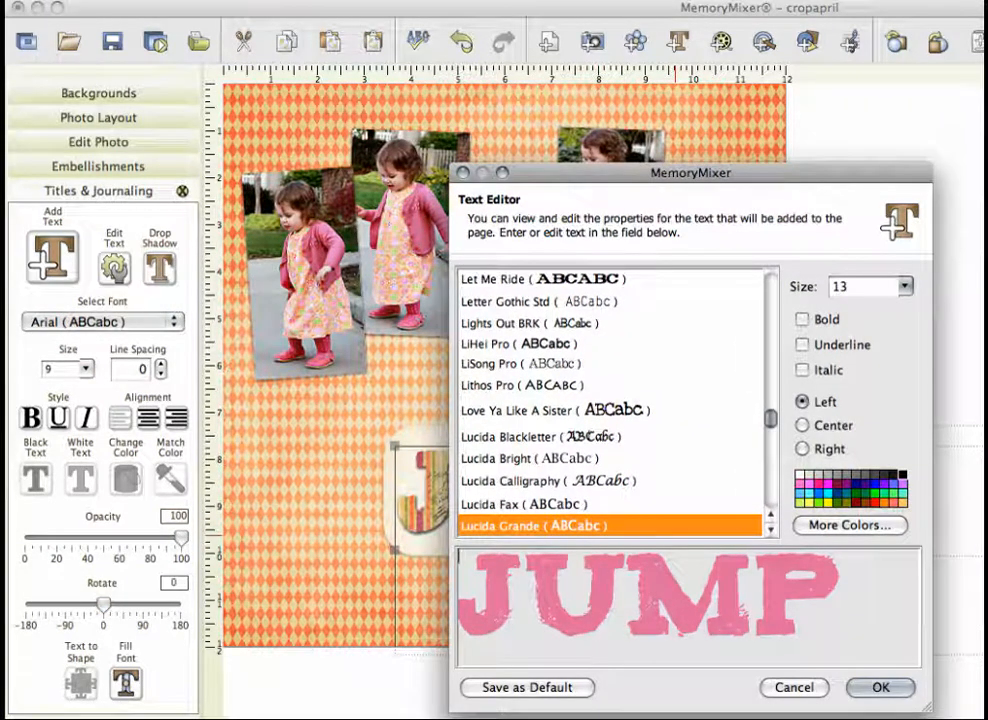